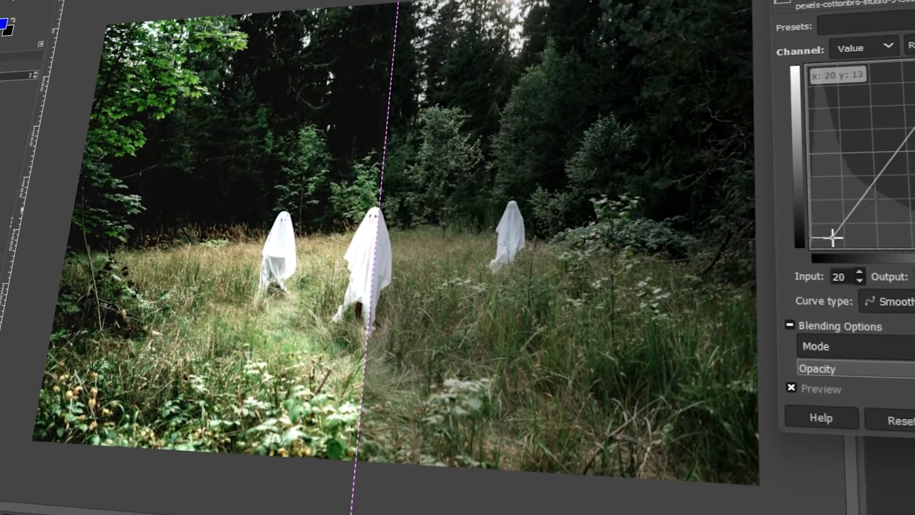
# - Set the open adjustment's blending mode to Screen, leaving the ghost photo unedited
pyautogui.click(893, 352)
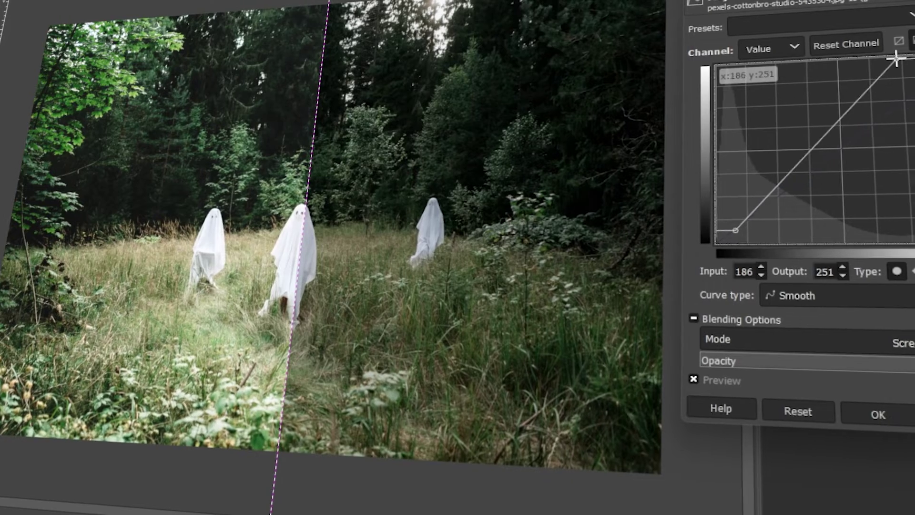
pyautogui.click(828, 236)
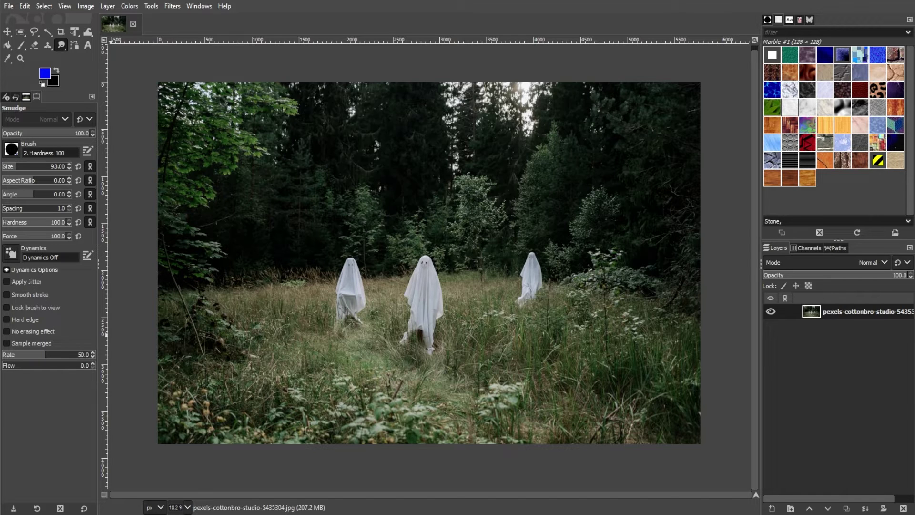
# - Open Shadows-Highlights at defaults, move its dialog off the photo, and enable Split view
pyautogui.click(136, 7)
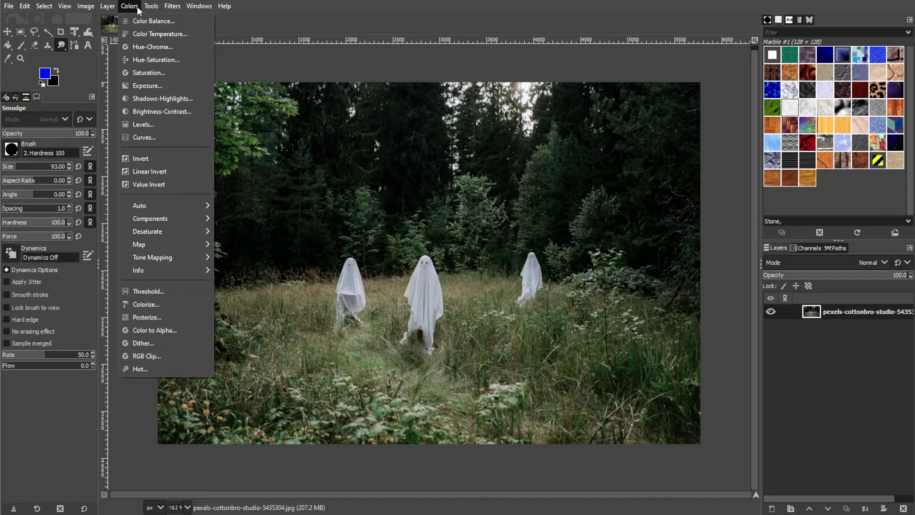
pyautogui.click(157, 99)
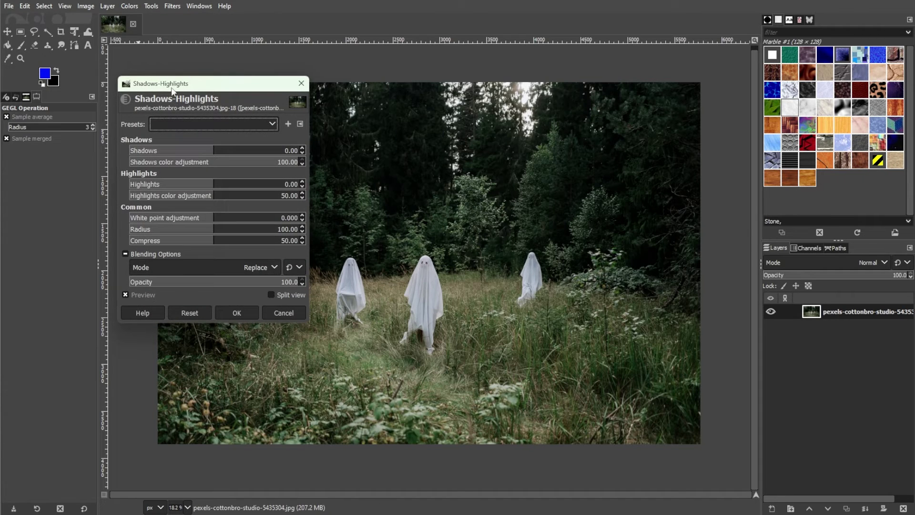
pyautogui.moveTo(173, 91); pyautogui.dragTo(160, 63)
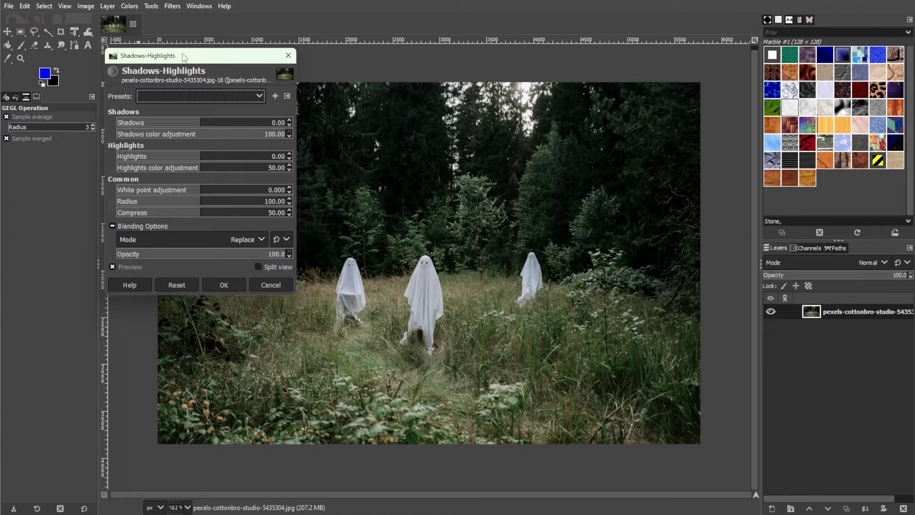
pyautogui.moveTo(185, 57); pyautogui.dragTo(138, 71)
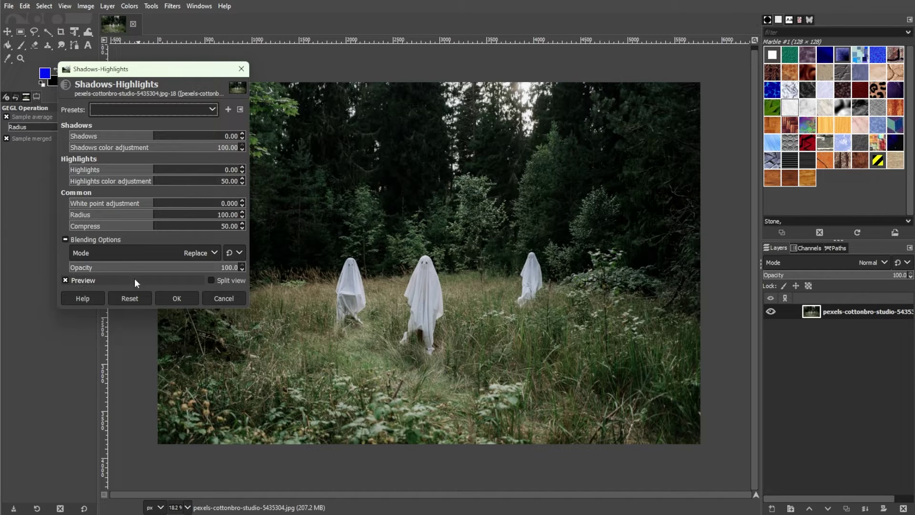
pyautogui.click(211, 280)
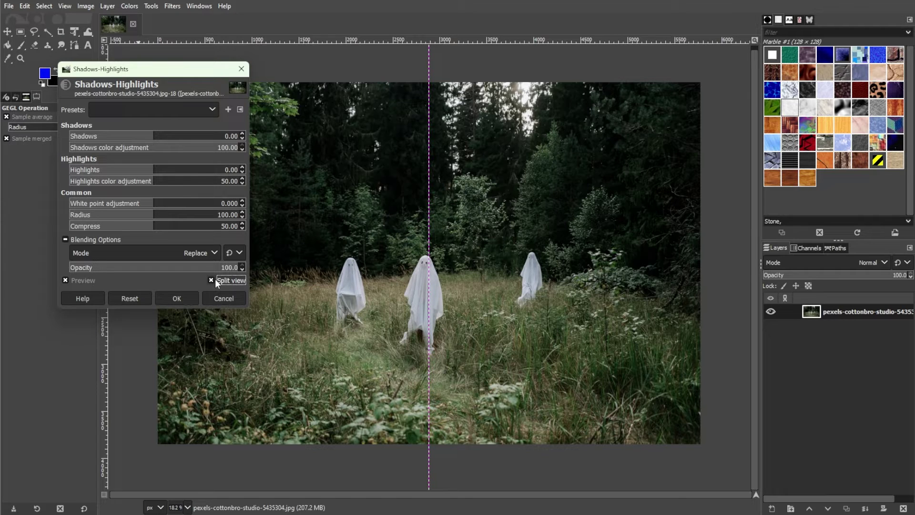
# - Raise Shadows to 70.12, White point to 5.244 and highlights colour to 65.24, lowering Compress and Radius
pyautogui.moveTo(155, 136); pyautogui.dragTo(186, 136)
pyautogui.moveTo(155, 170); pyautogui.dragTo(189, 170)
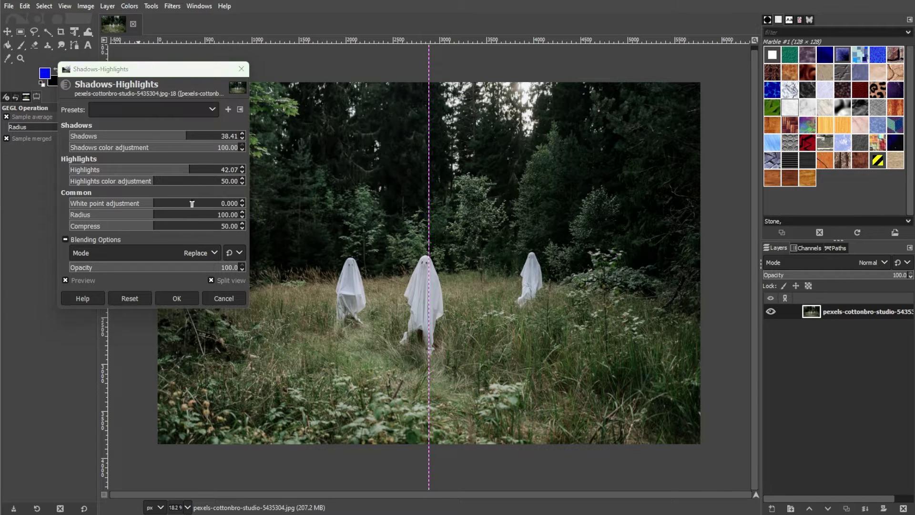
pyautogui.click(204, 134)
pyautogui.click(219, 168)
pyautogui.click(198, 202)
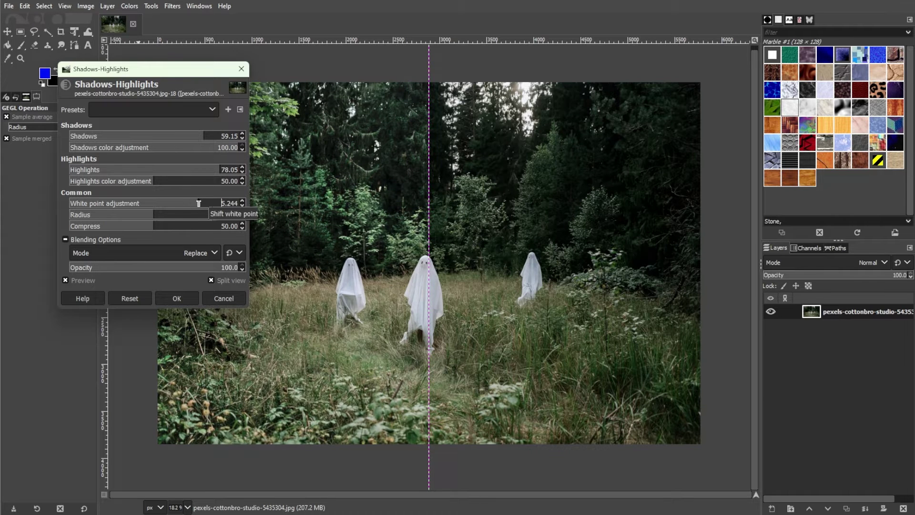
pyautogui.moveTo(155, 226)
pyautogui.mouseDown()
pyautogui.moveTo(176, 225)
pyautogui.moveTo(127, 226)
pyautogui.moveTo(145, 215)
pyautogui.mouseUp()
pyautogui.moveTo(153, 182); pyautogui.dragTo(177, 186)
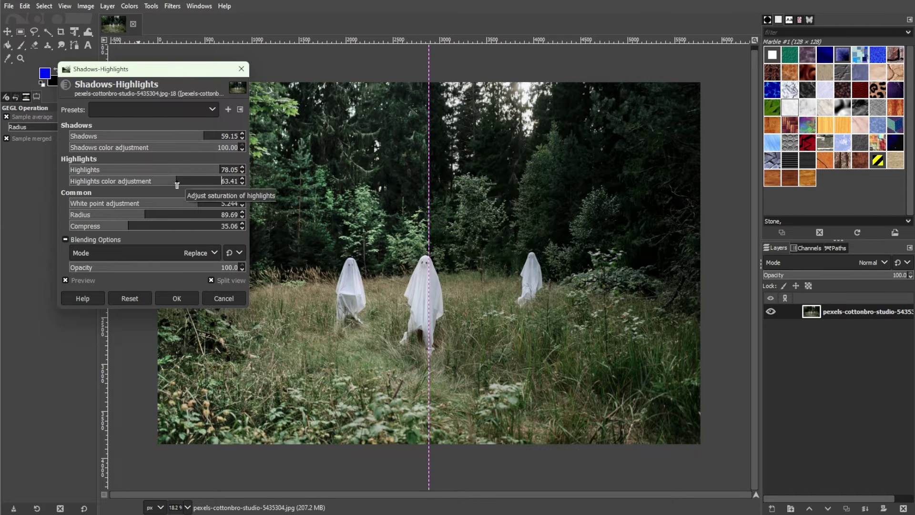
pyautogui.click(180, 182)
pyautogui.click(213, 136)
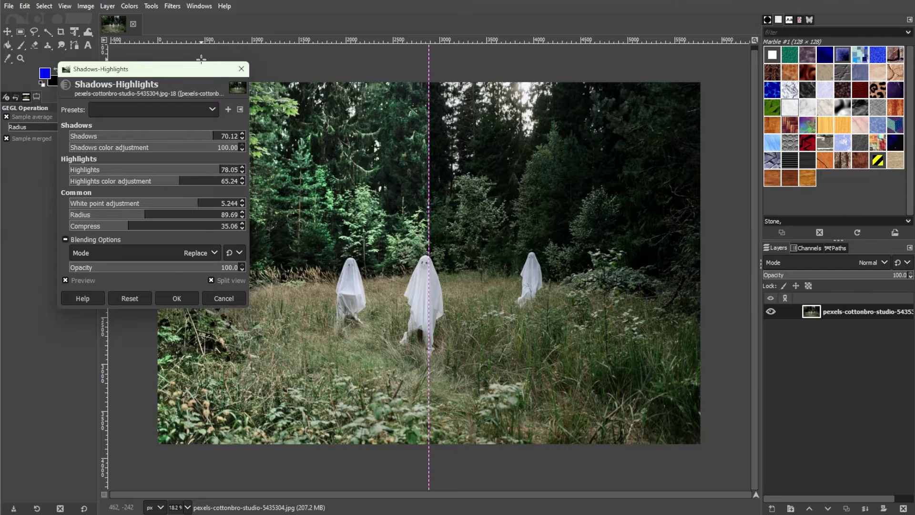
# - Darken the preview with Shadows -54.88, Highlights -60.98 and White point -5.122
pyautogui.moveTo(193, 73); pyautogui.dragTo(173, 84)
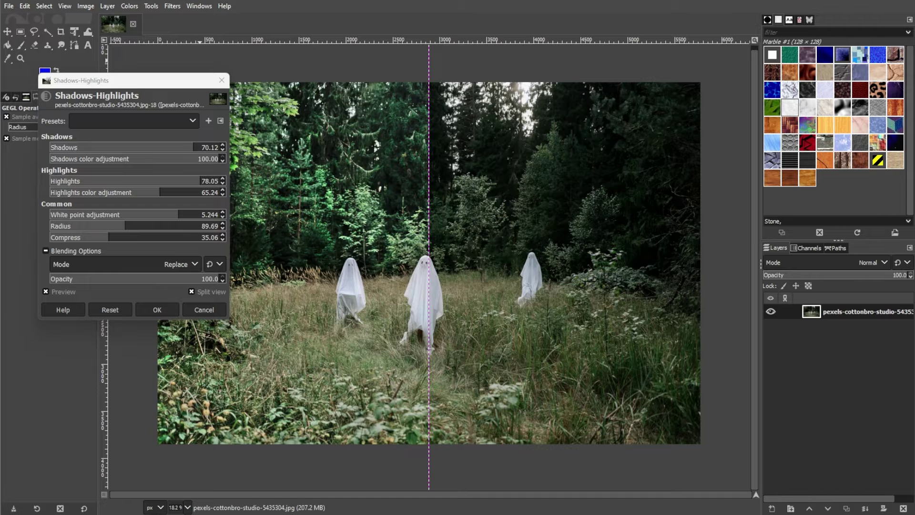
pyautogui.click(88, 148)
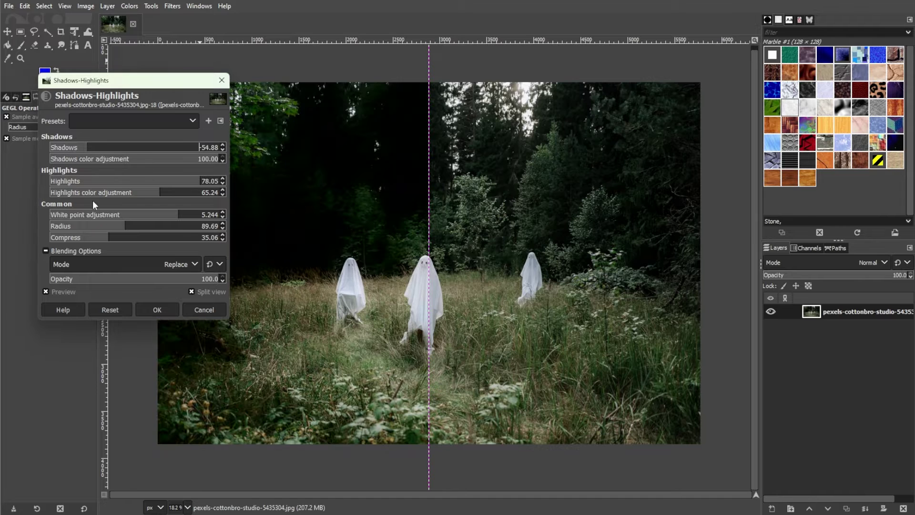
pyautogui.click(82, 181)
pyautogui.click(109, 215)
pyautogui.click(90, 215)
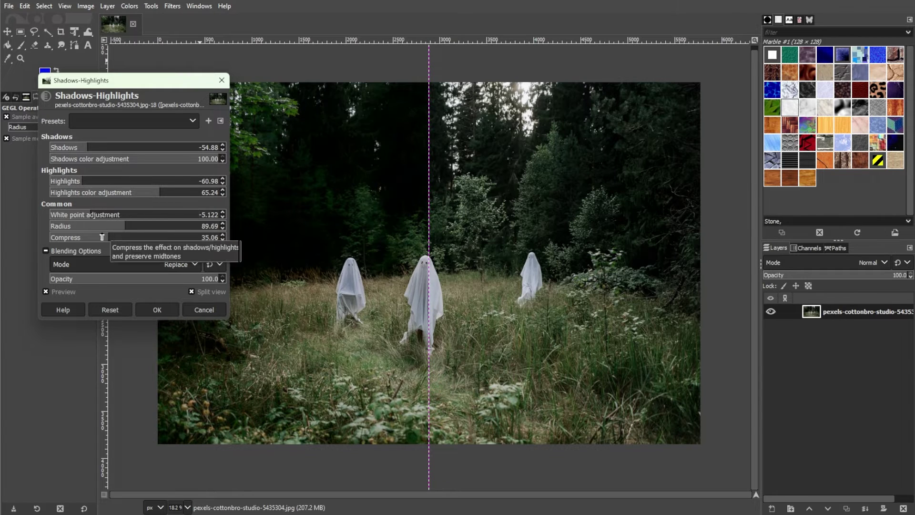
pyautogui.moveTo(121, 83); pyautogui.dragTo(789, 133)
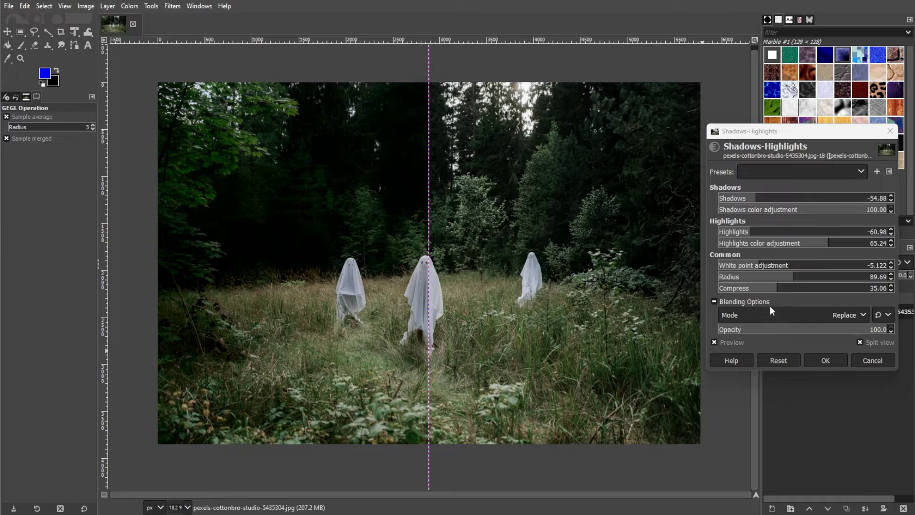
# - Try Screen mode with raised Shadows, Highlights and White point 5.366, then cancel the adjustment
pyautogui.click(754, 313)
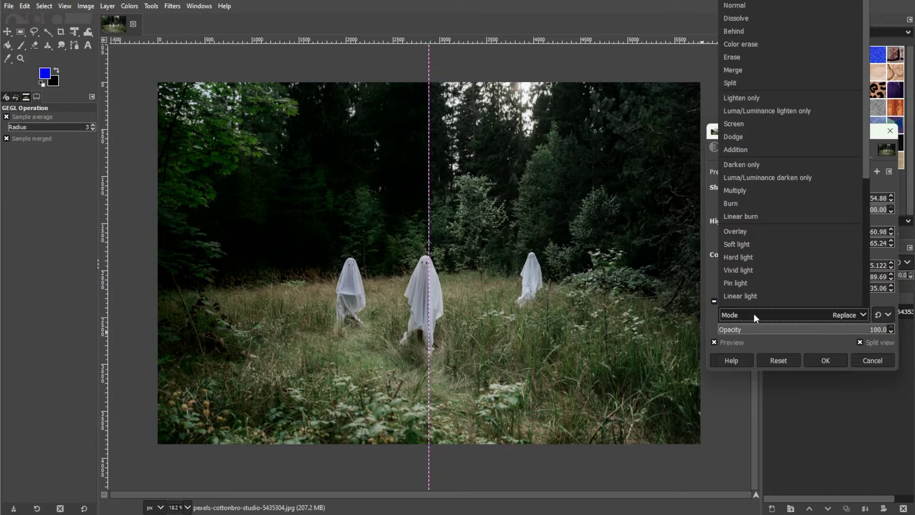
pyautogui.click(756, 123)
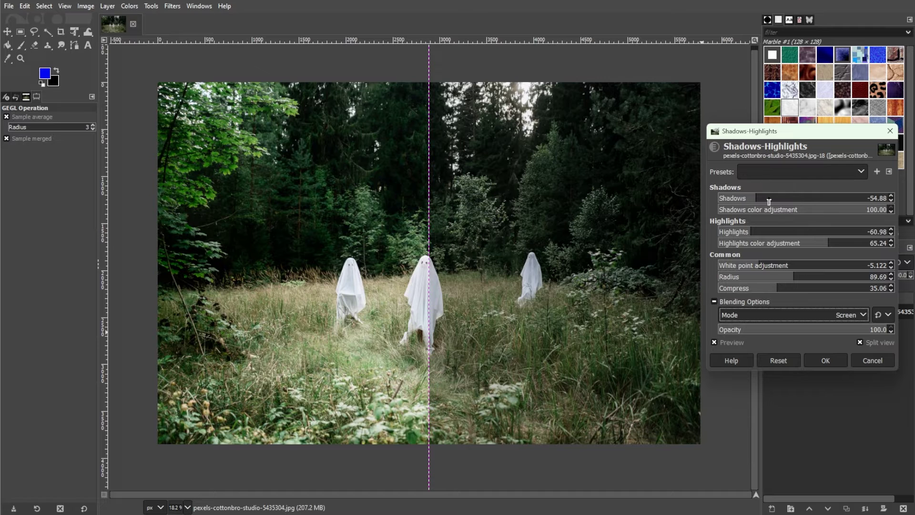
pyautogui.moveTo(765, 198); pyautogui.dragTo(816, 200)
pyautogui.moveTo(754, 232); pyautogui.dragTo(797, 233)
pyautogui.moveTo(762, 266); pyautogui.dragTo(849, 267)
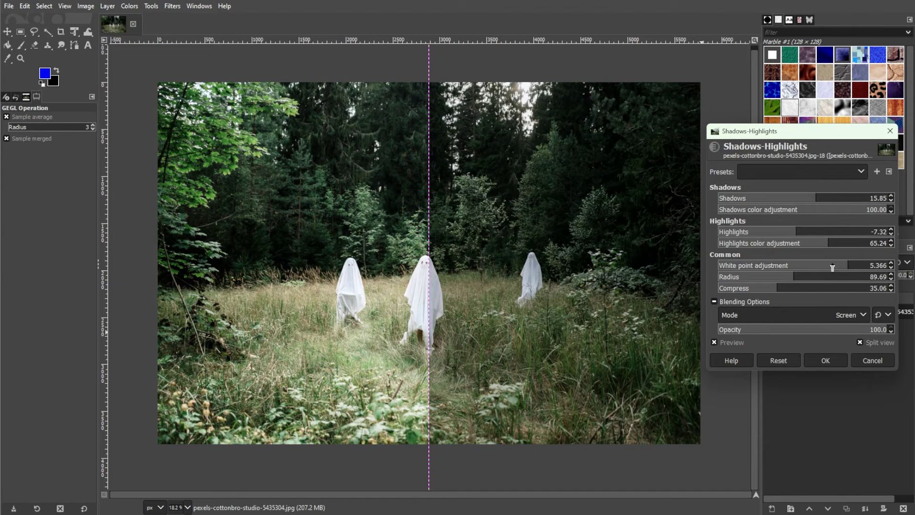
pyautogui.moveTo(794, 278); pyautogui.dragTo(785, 278)
pyautogui.moveTo(816, 201); pyautogui.dragTo(811, 201)
pyautogui.click(876, 364)
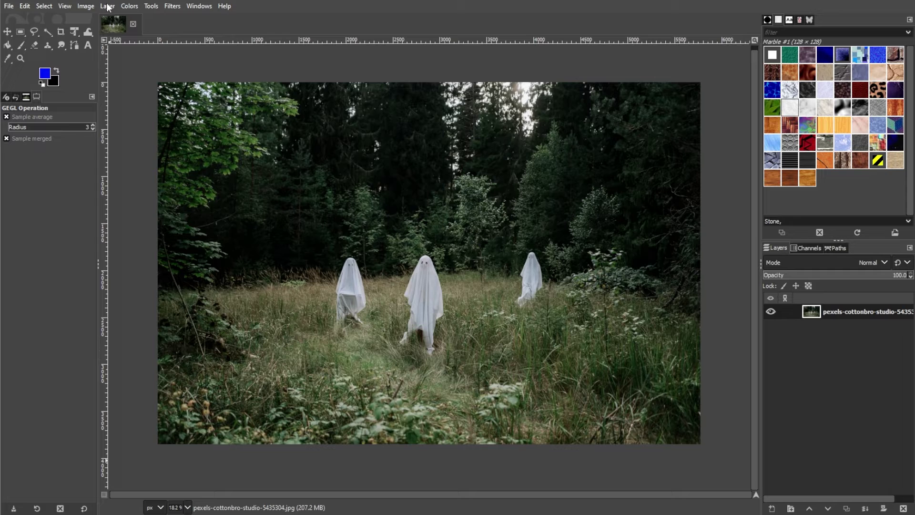
# - Open Brightness-Contrast and try Brightness up to 96 and Contrast 55, settling near 59 and 41
pyautogui.click(129, 7)
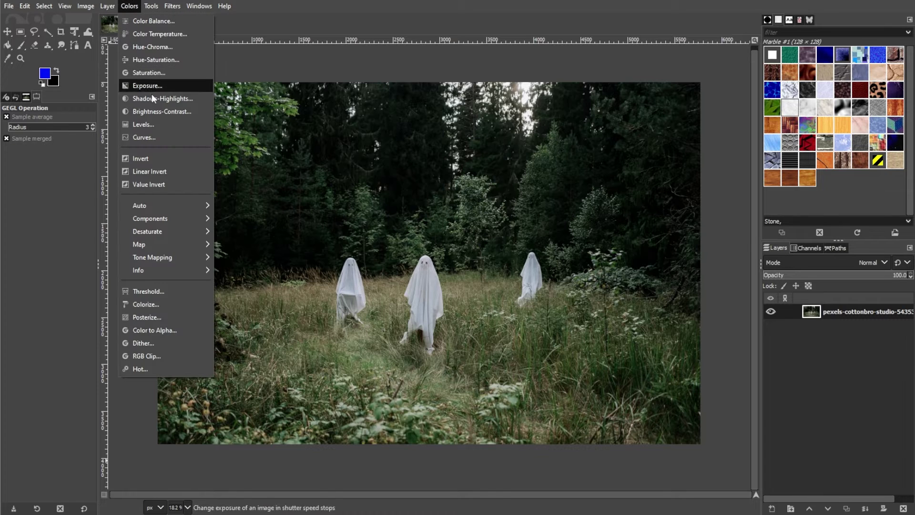
pyautogui.click(155, 111)
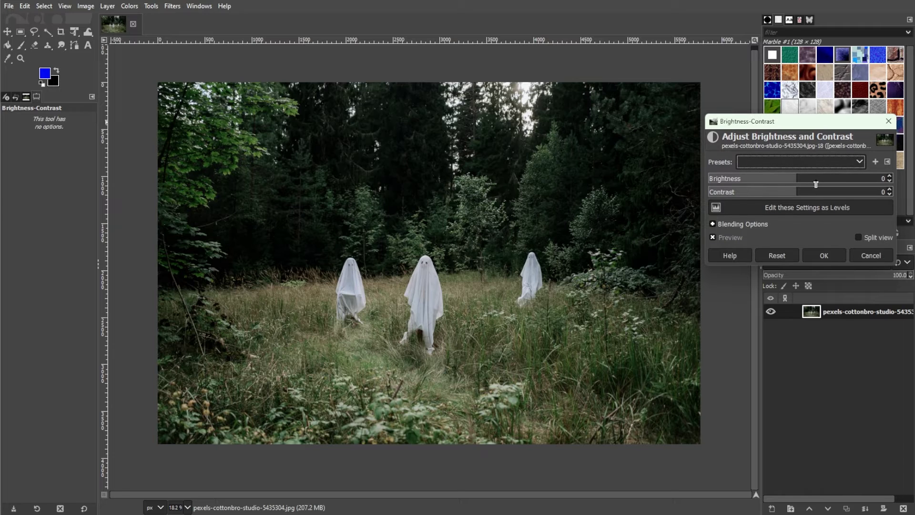
pyautogui.click(848, 177)
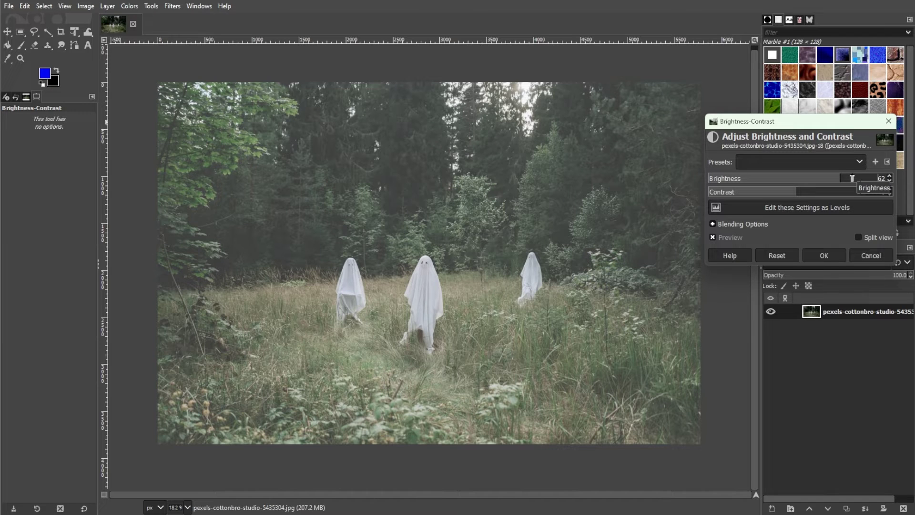
pyautogui.click(852, 177)
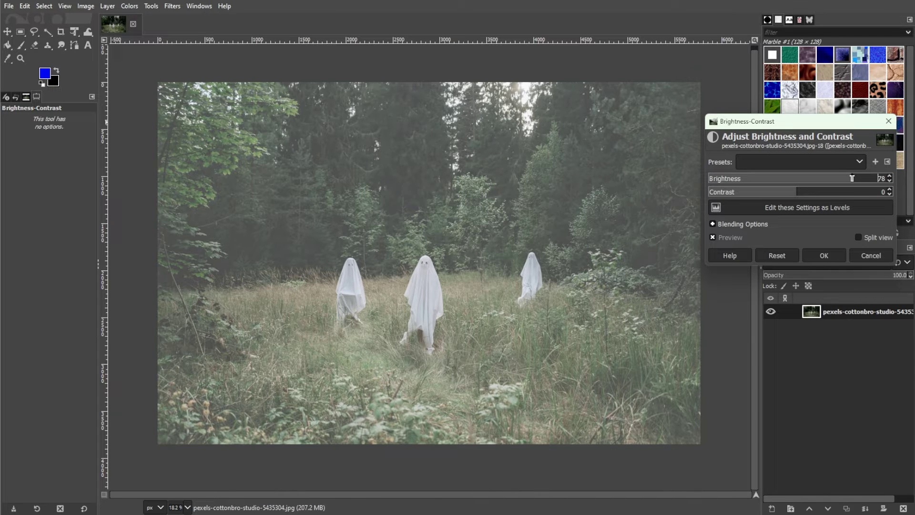
pyautogui.moveTo(852, 178); pyautogui.dragTo(864, 179)
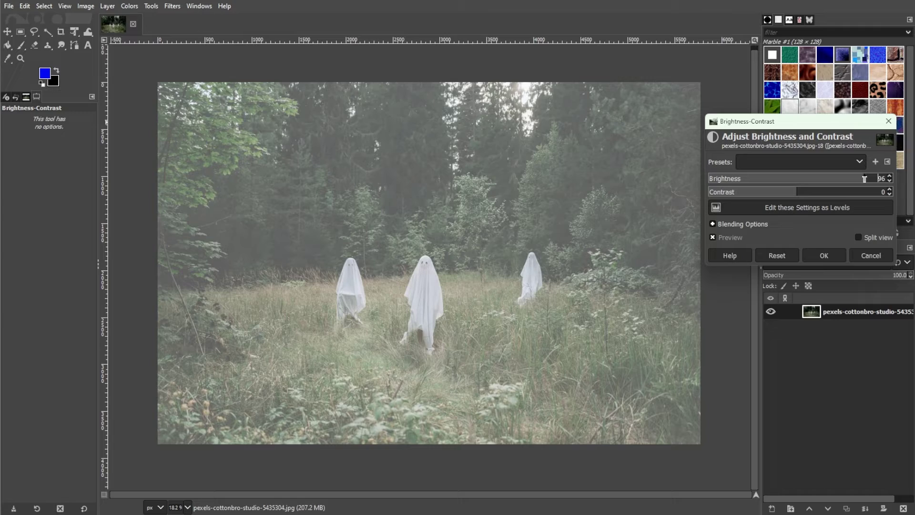
pyautogui.moveTo(819, 194); pyautogui.dragTo(850, 194)
pyautogui.moveTo(833, 179); pyautogui.dragTo(814, 180)
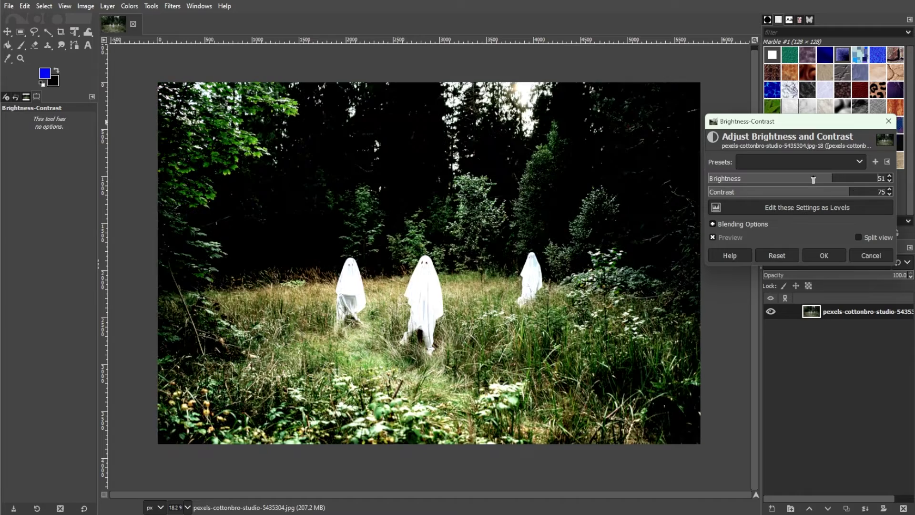
pyautogui.moveTo(832, 179); pyautogui.dragTo(839, 178)
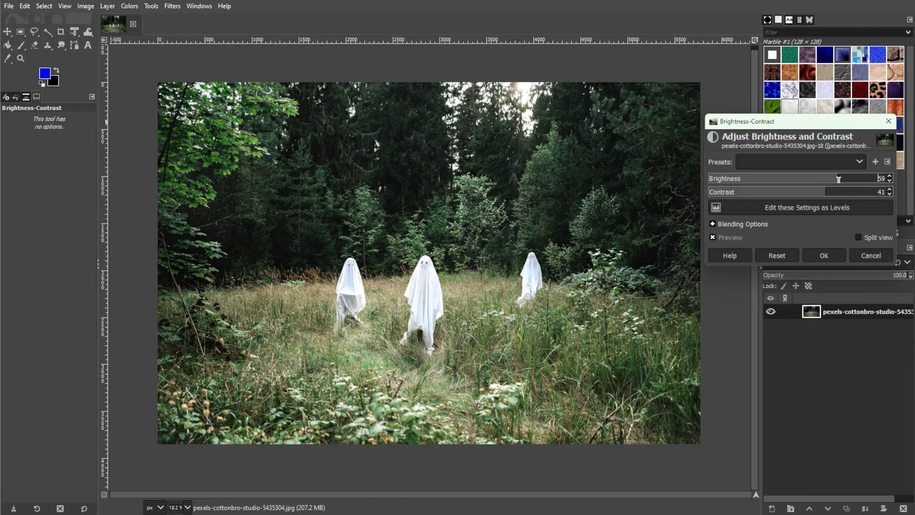
# - Enable Split view and fine-tune to Brightness 78 and Contrast 63
pyautogui.click(889, 237)
pyautogui.moveTo(839, 121); pyautogui.dragTo(808, 115)
pyautogui.moveTo(811, 173); pyautogui.dragTo(818, 173)
pyautogui.moveTo(816, 186)
pyautogui.mouseDown()
pyautogui.moveTo(807, 185)
pyautogui.moveTo(821, 174)
pyautogui.moveTo(811, 186)
pyautogui.mouseUp()
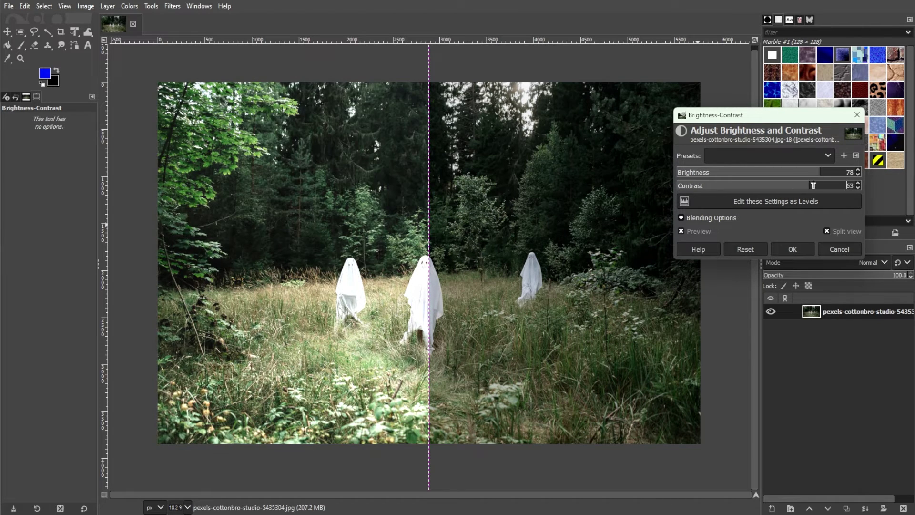
pyautogui.click(832, 252)
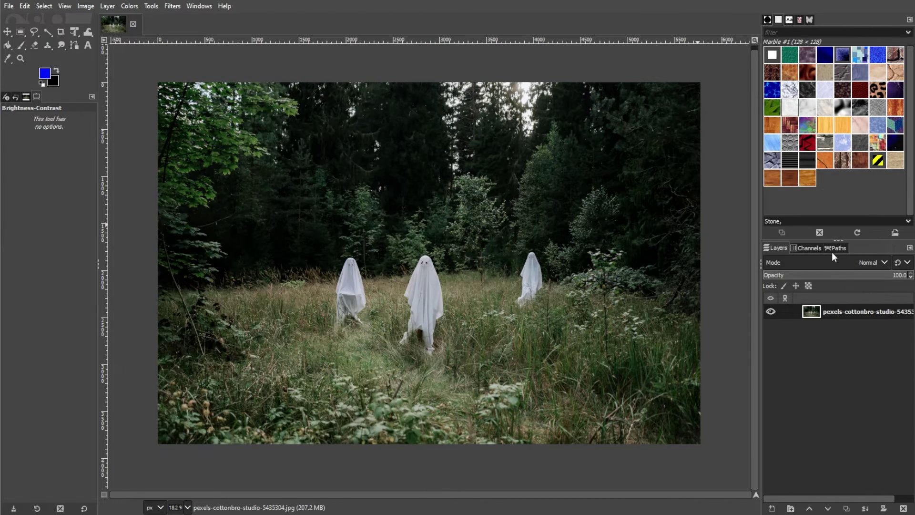
pyautogui.click(134, 10)
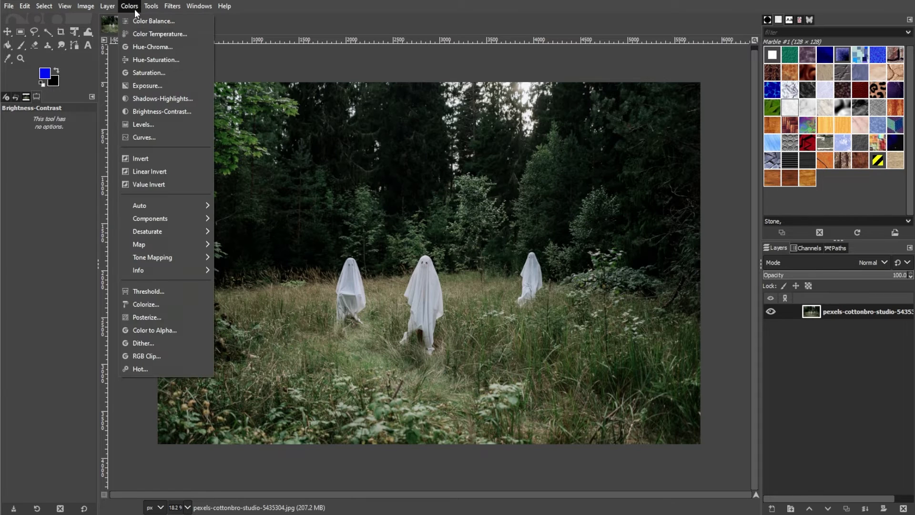
pyautogui.click(152, 124)
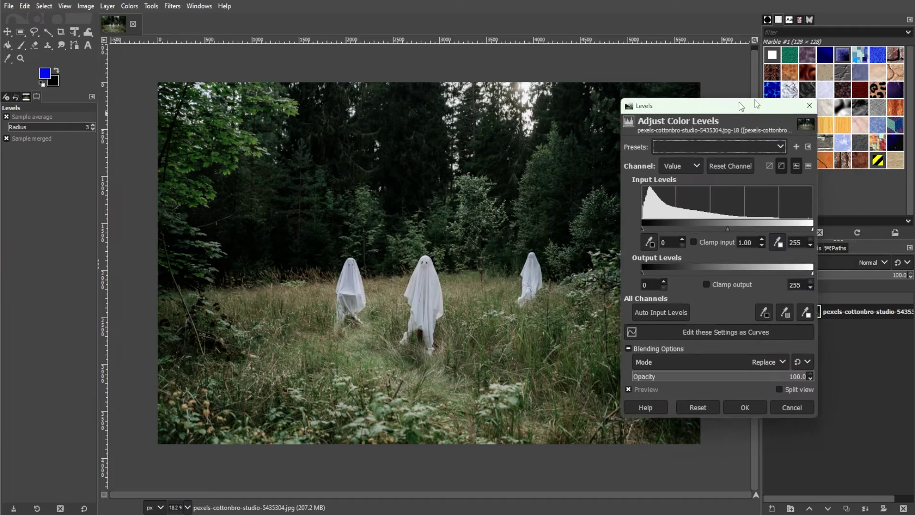
pyautogui.moveTo(739, 107); pyautogui.dragTo(827, 87)
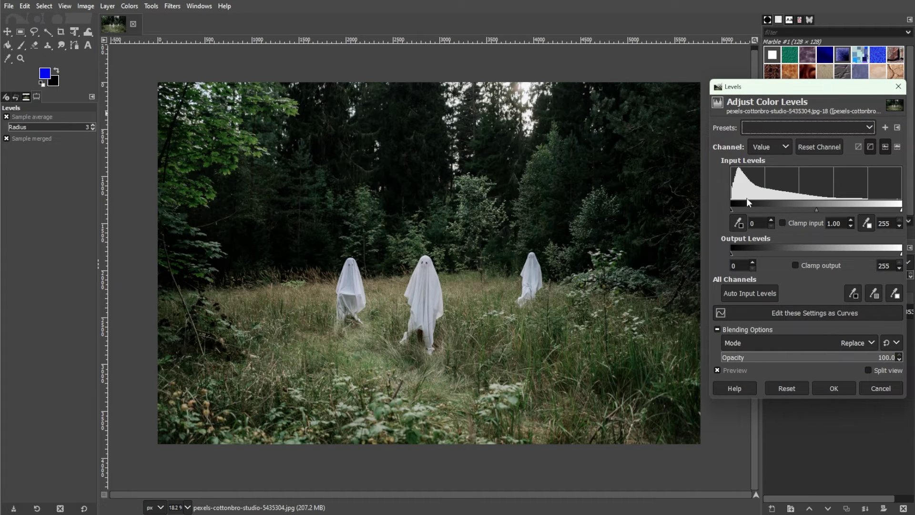
pyautogui.click(772, 146)
pyautogui.click(768, 162)
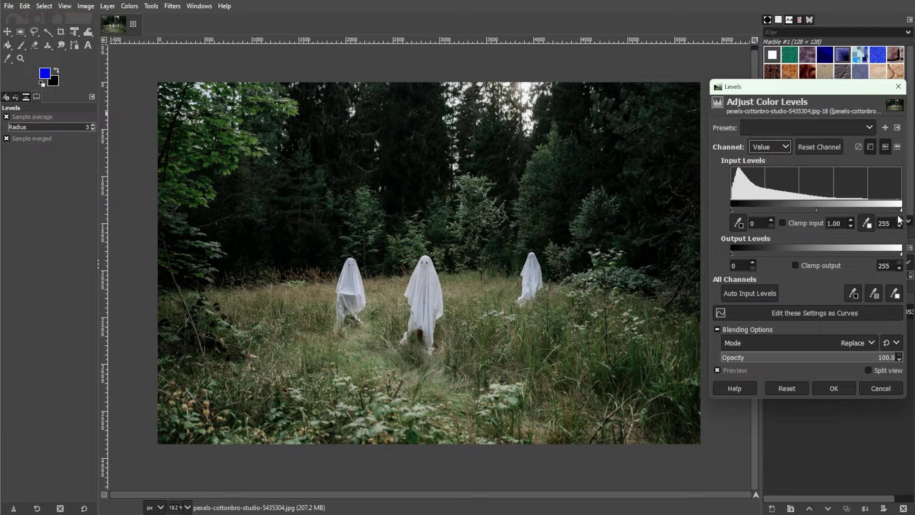
pyautogui.moveTo(733, 210)
pyautogui.mouseDown()
pyautogui.moveTo(751, 207)
pyautogui.moveTo(710, 208)
pyautogui.mouseUp()
pyautogui.moveTo(816, 210); pyautogui.dragTo(781, 210)
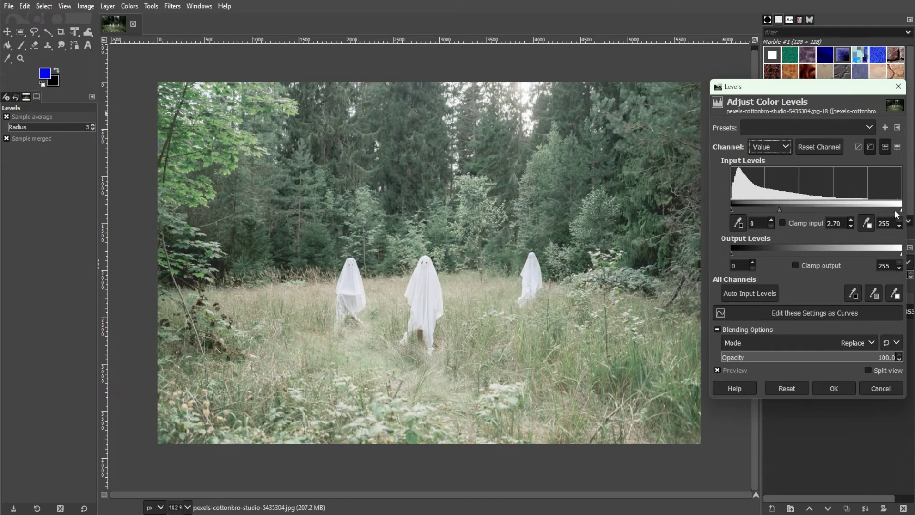
pyautogui.moveTo(881, 209); pyautogui.dragTo(859, 209)
pyautogui.moveTo(776, 210); pyautogui.dragTo(803, 208)
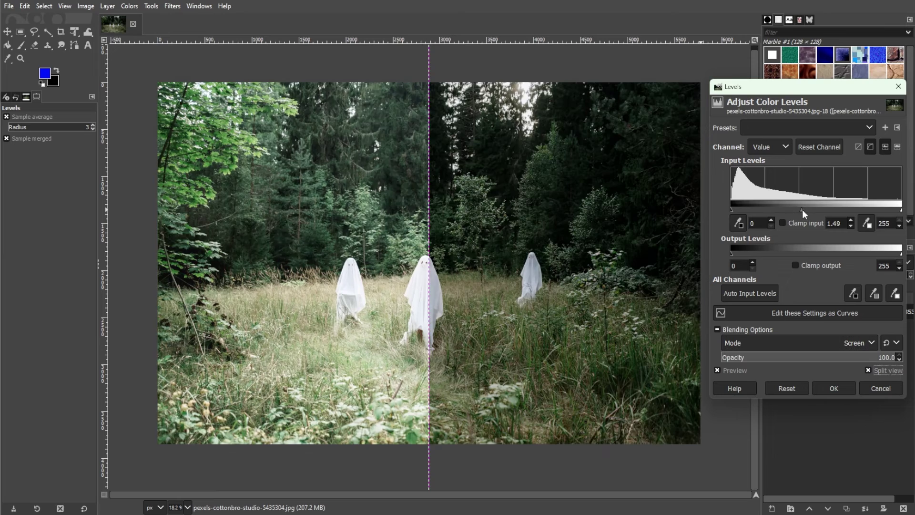
pyautogui.moveTo(803, 209); pyautogui.dragTo(800, 208)
pyautogui.click(846, 388)
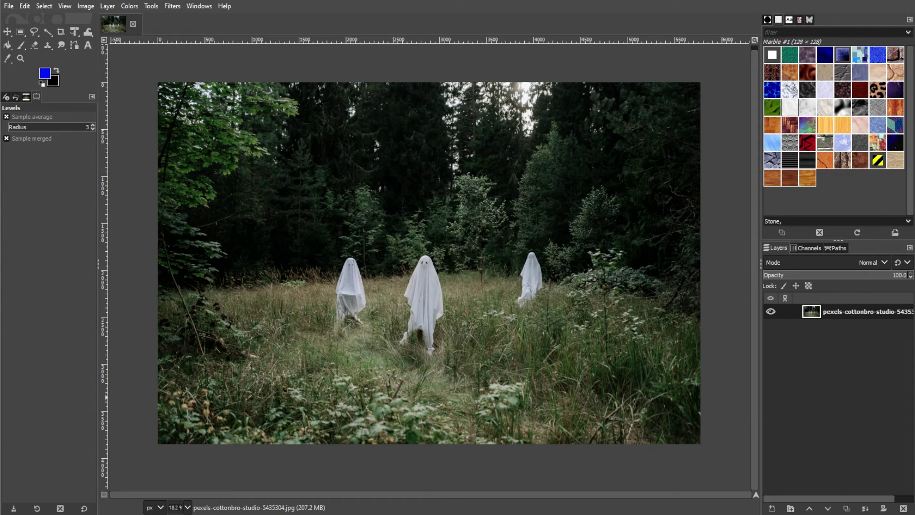
# - Open Curves on the Value channel beside the photo with Split view on
pyautogui.click(128, 6)
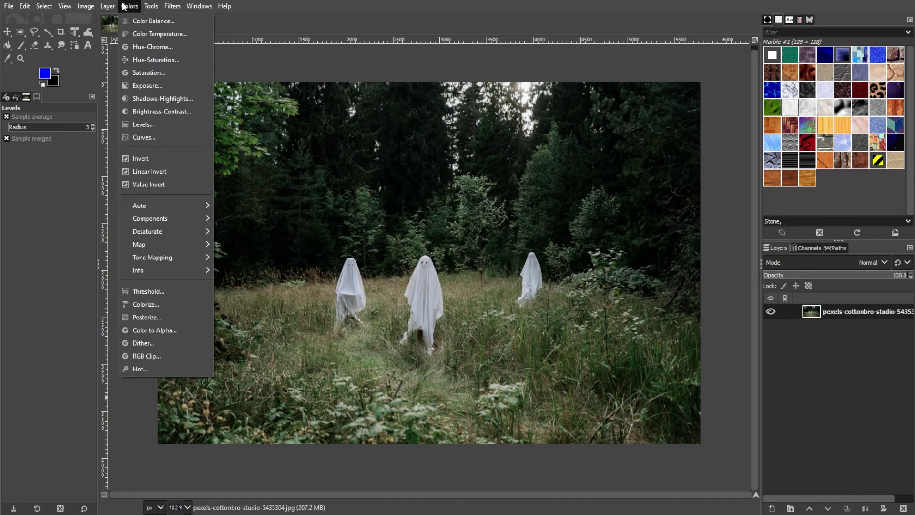
pyautogui.click(150, 134)
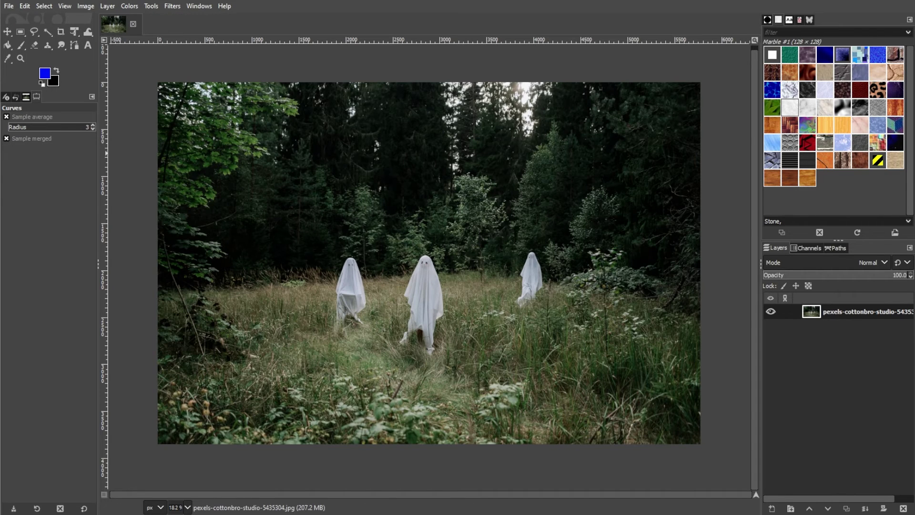
pyautogui.moveTo(0, 159); pyautogui.dragTo(841, 91)
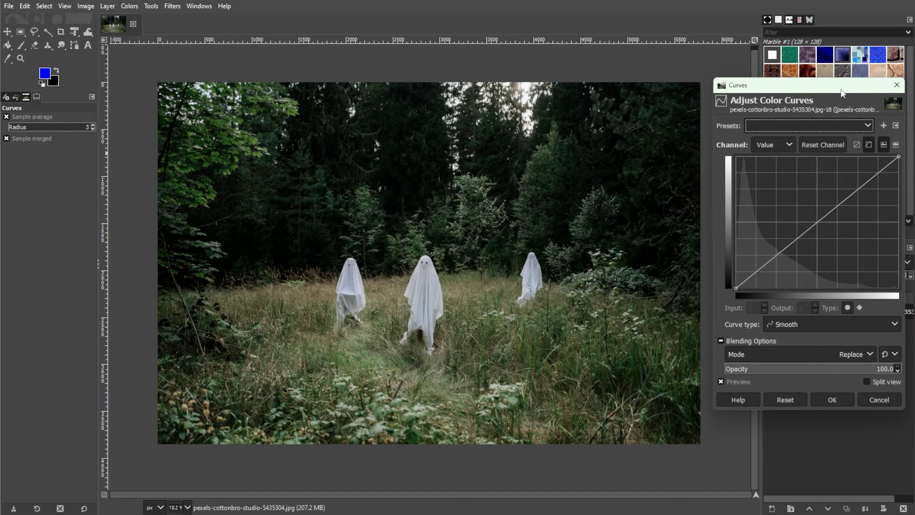
pyautogui.click(789, 147)
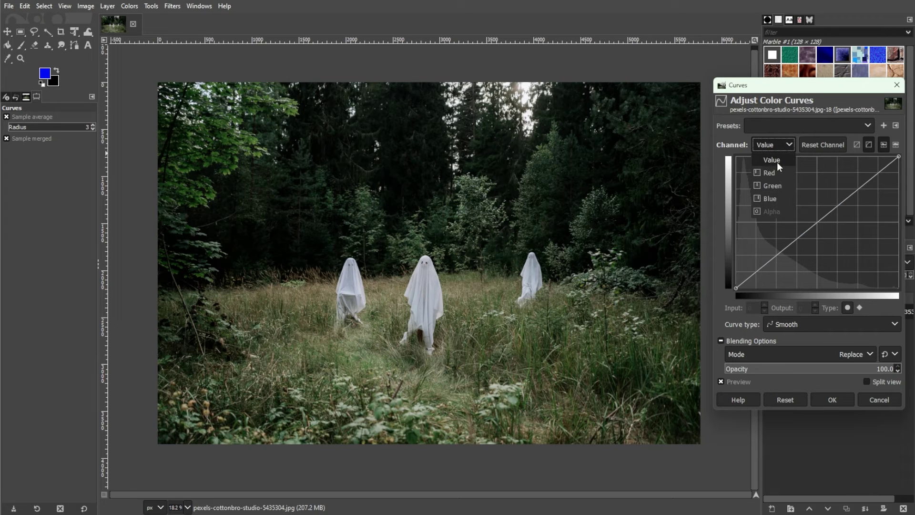
pyautogui.click(777, 162)
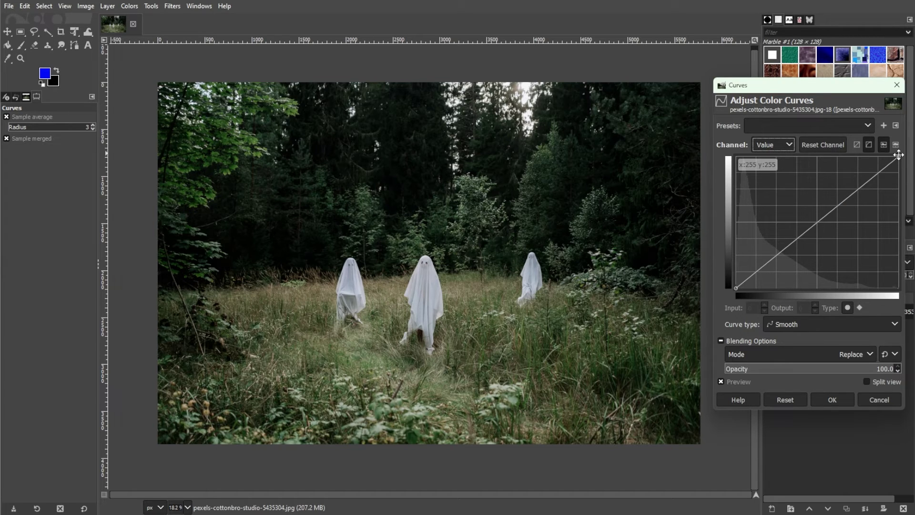
pyautogui.click(868, 382)
# - Pull the curve's white point left, raise the black point, and set blending mode to Screen
pyautogui.moveTo(899, 157); pyautogui.dragTo(859, 158)
pyautogui.moveTo(737, 288)
pyautogui.mouseDown()
pyautogui.moveTo(748, 284)
pyautogui.moveTo(737, 281)
pyautogui.mouseUp()
pyautogui.moveTo(859, 157); pyautogui.dragTo(841, 158)
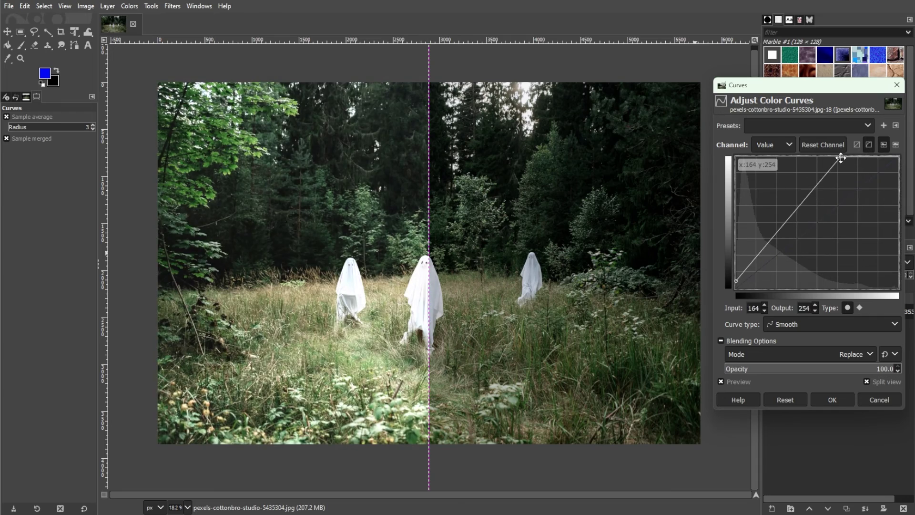
pyautogui.moveTo(736, 281); pyautogui.dragTo(750, 274)
pyautogui.click(859, 354)
pyautogui.click(770, 122)
# - Refine the curve's end points, black point output to 13, and apply the brightening Curves
pyautogui.moveTo(840, 158); pyautogui.dragTo(852, 167)
pyautogui.moveTo(750, 274); pyautogui.dragTo(749, 279)
pyautogui.moveTo(852, 167)
pyautogui.mouseDown()
pyautogui.moveTo(869, 160)
pyautogui.moveTo(858, 163)
pyautogui.mouseUp()
pyautogui.moveTo(748, 280); pyautogui.dragTo(773, 276)
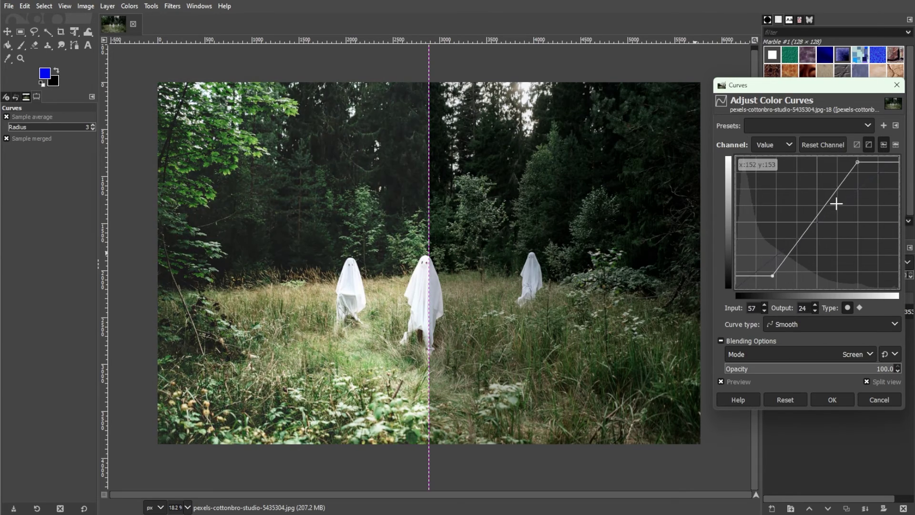
pyautogui.moveTo(858, 163); pyautogui.dragTo(860, 176)
pyautogui.moveTo(772, 276); pyautogui.dragTo(788, 272)
pyautogui.click(833, 400)
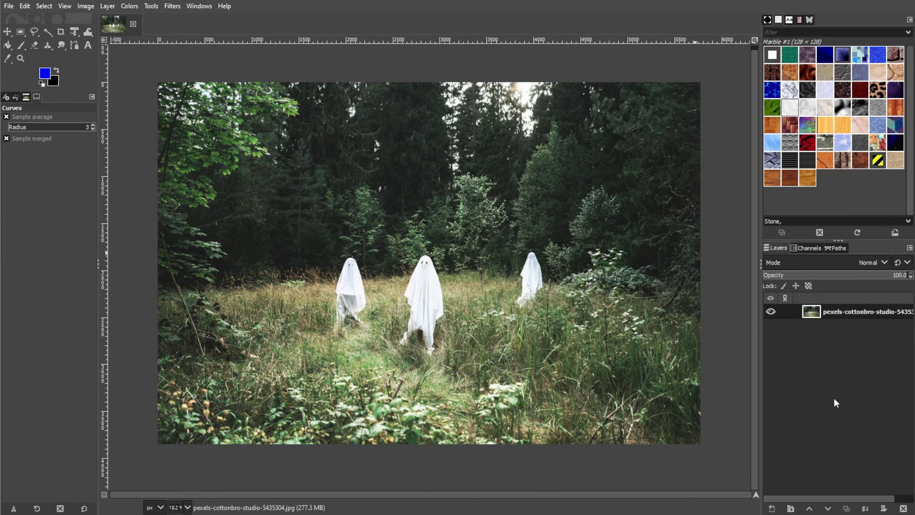